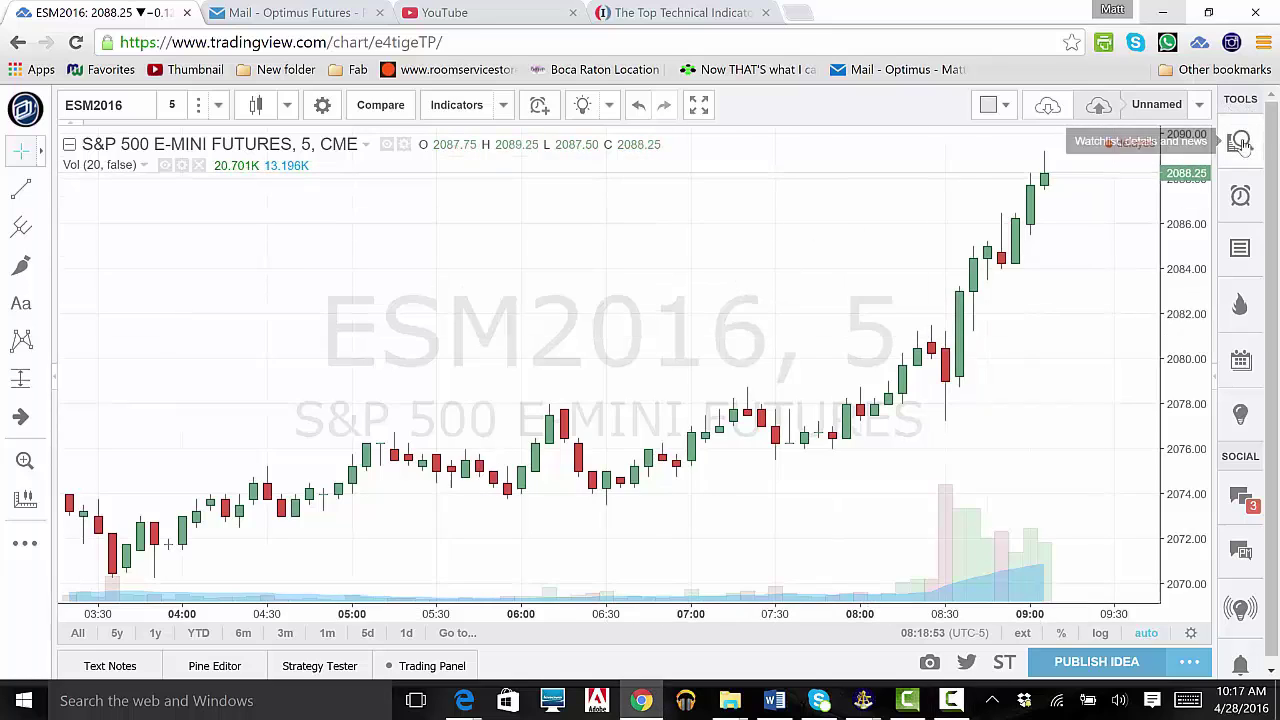
Open the watchlist, details and news panel beside the 5-minute ESM2016 futures chart
left_click(1244, 143)
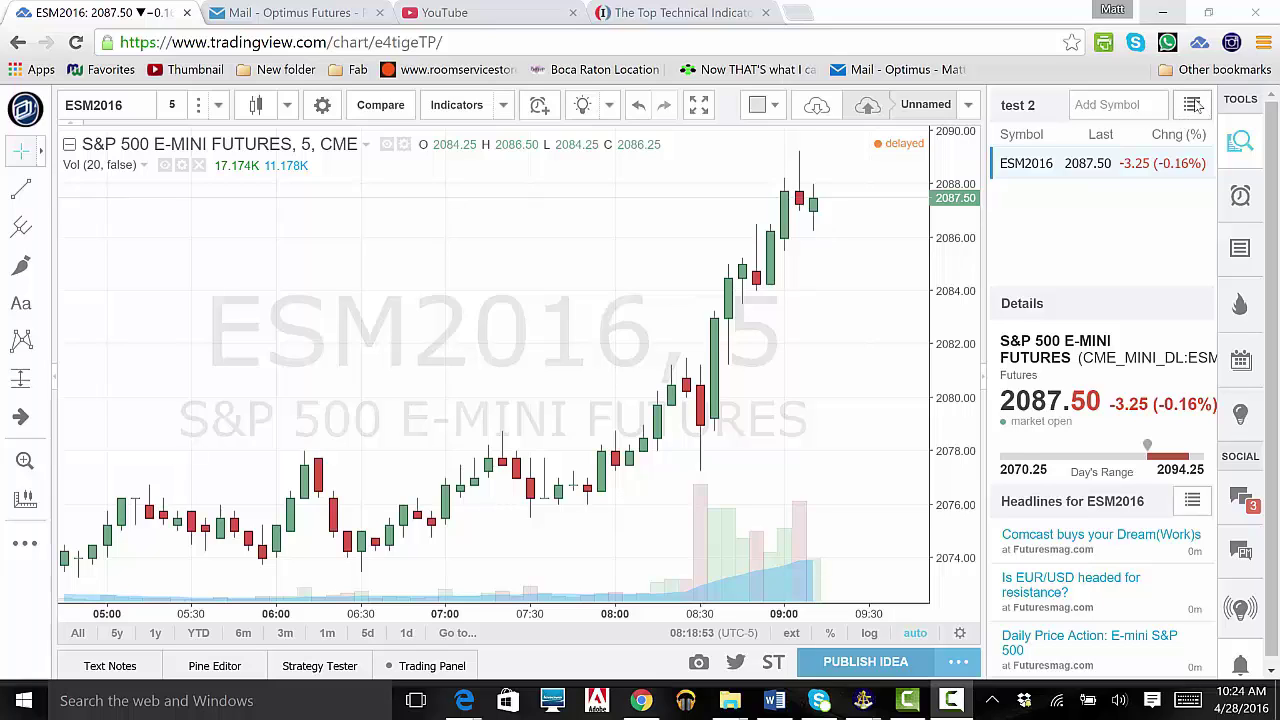
Show the watchlist menu listing the saved lists test, test 2 and Watchlist
left_click(1193, 105)
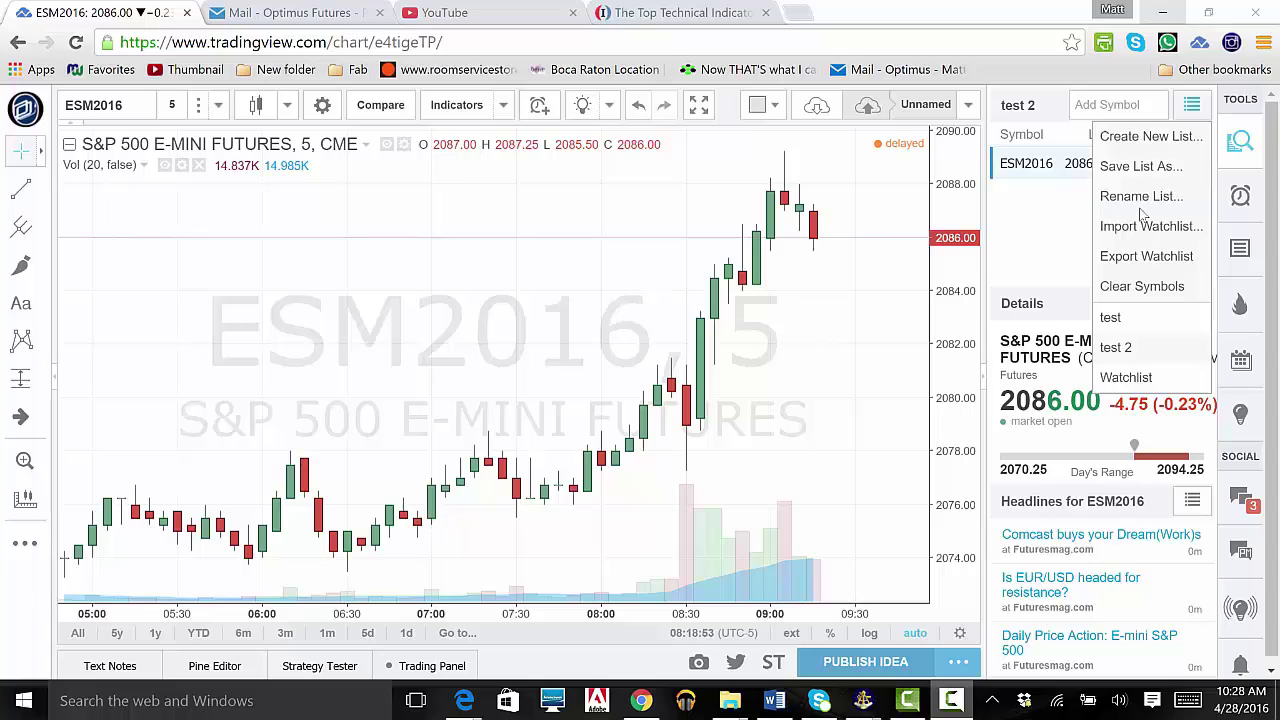
Create a new empty watchlist named 'test 3'
left_click(1140, 138)
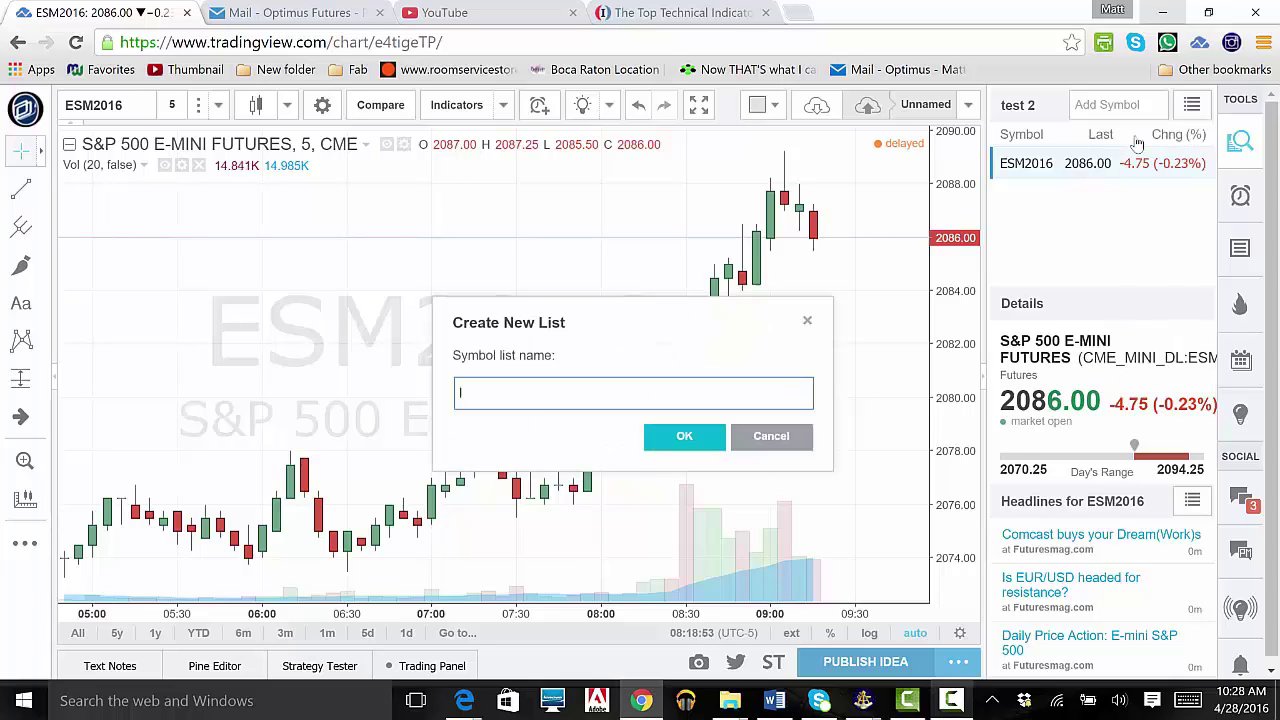
type("test ")
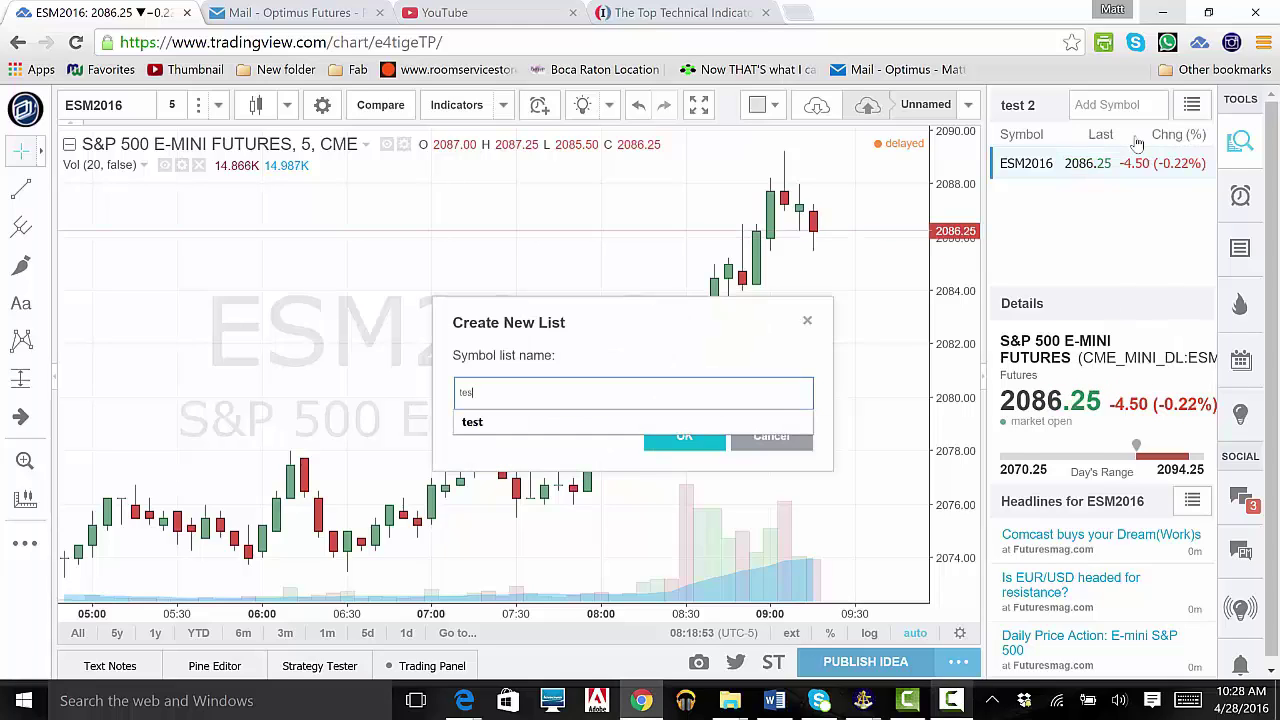
type("3")
key("Return")
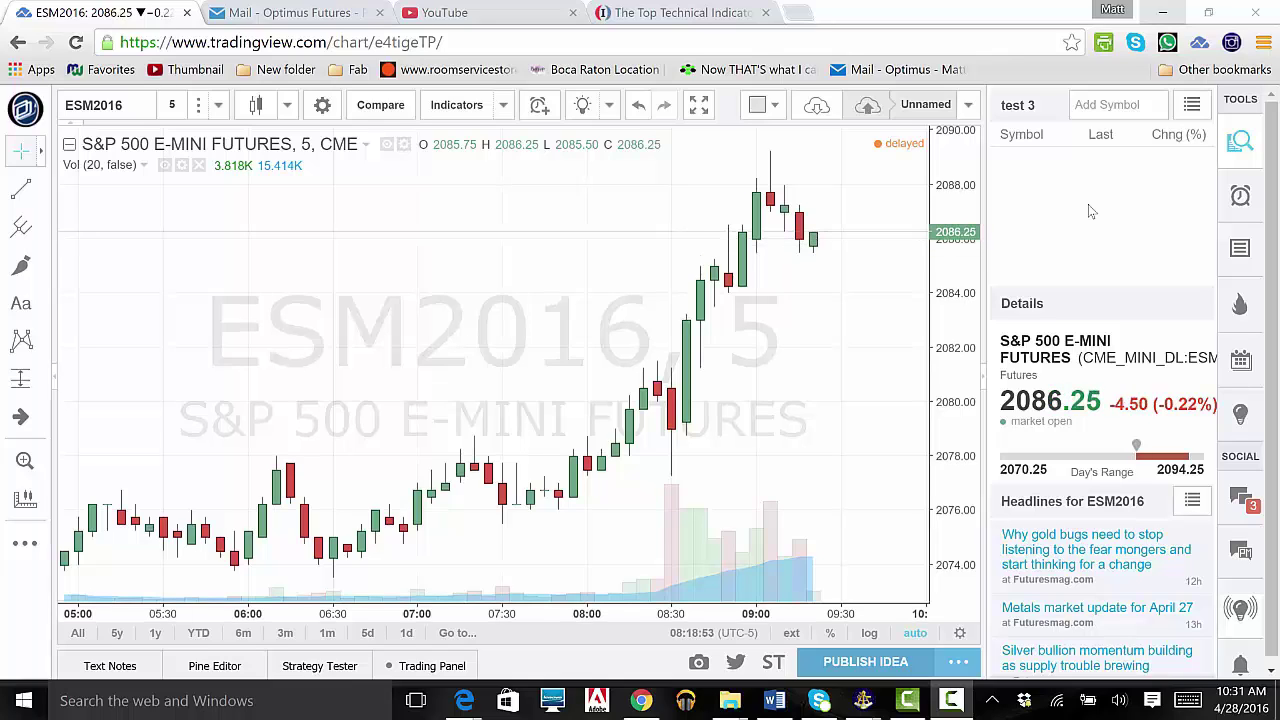
Add ESM6 and CLK to the test 3 watchlist, then chart the CLK2016 crude oil futures
left_click(1108, 105)
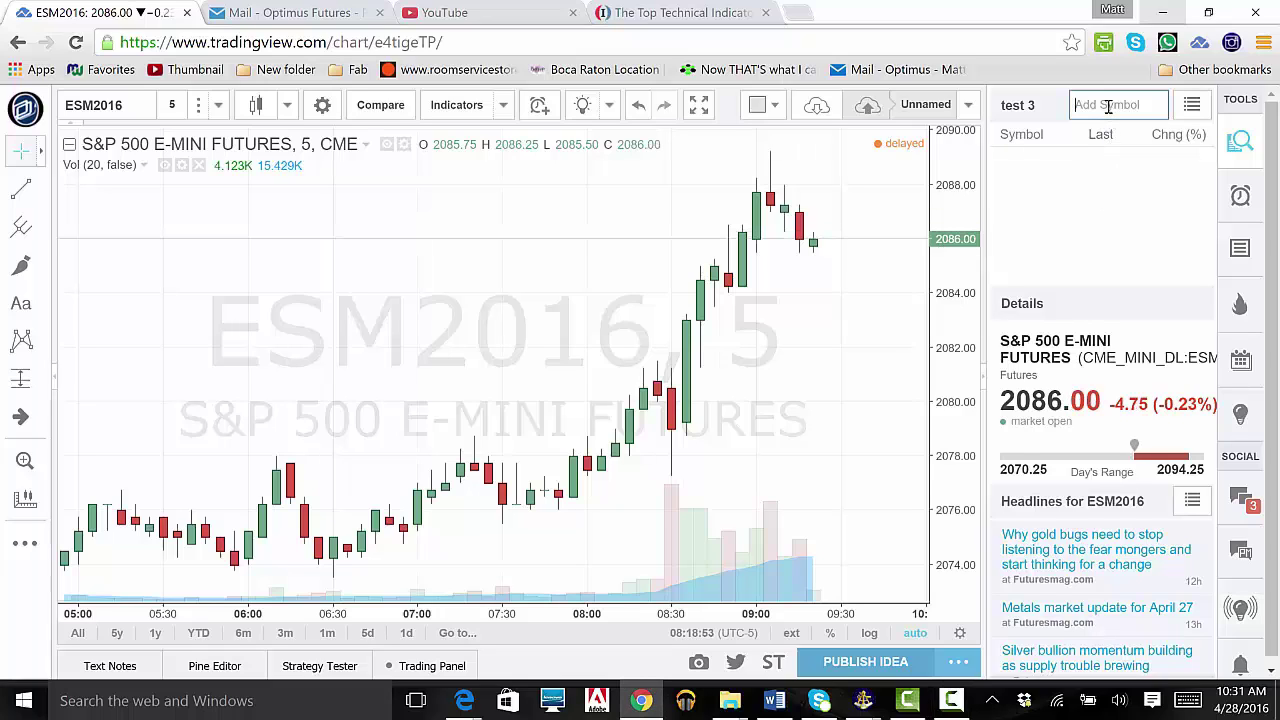
type("ES")
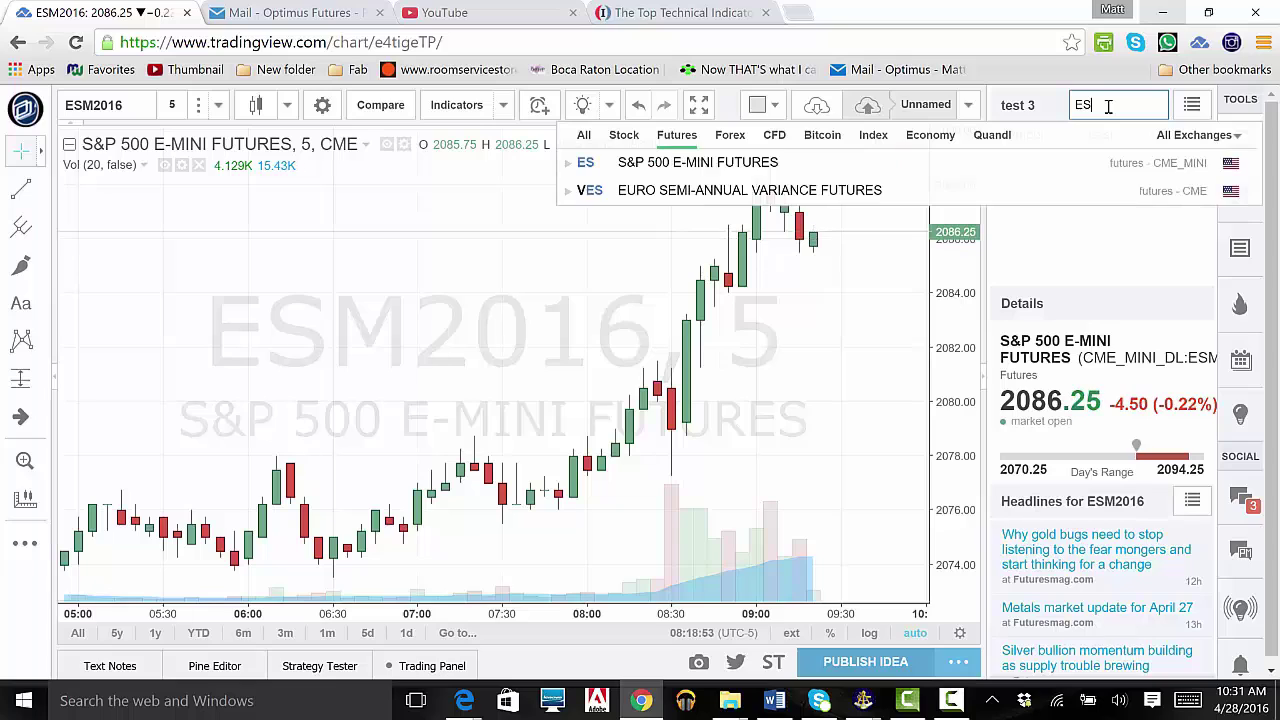
type("M6")
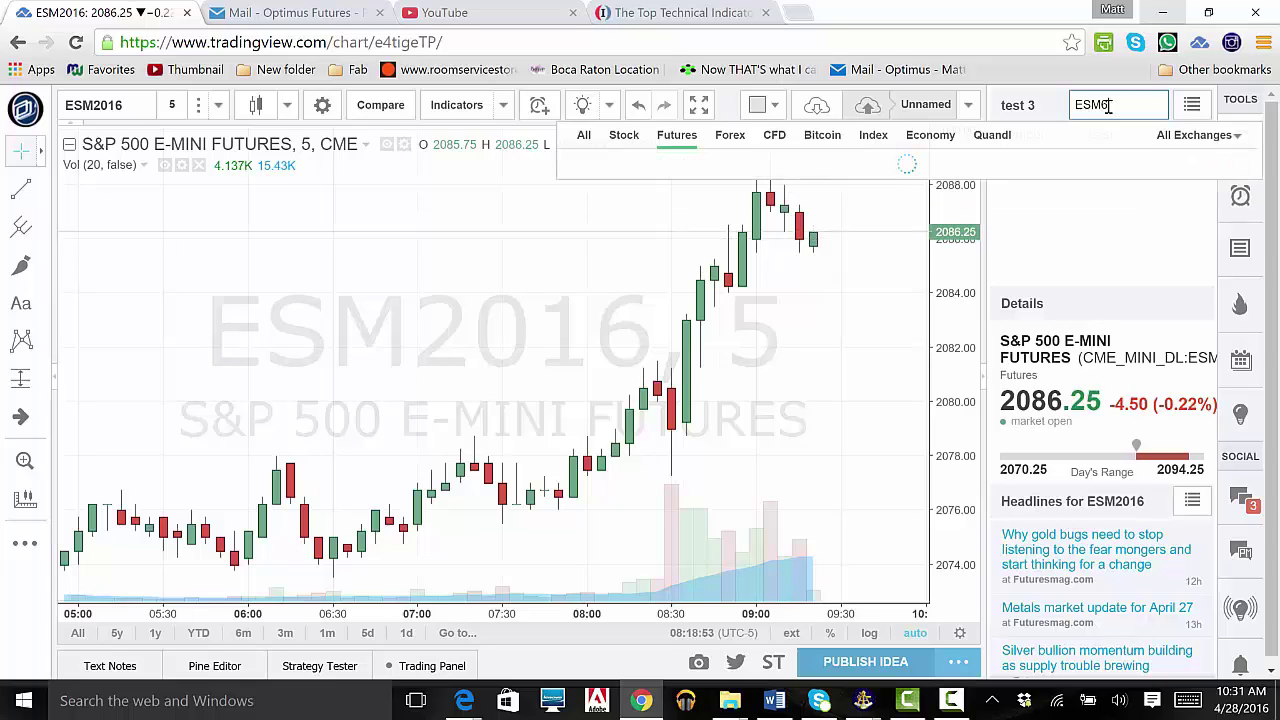
key("Return")
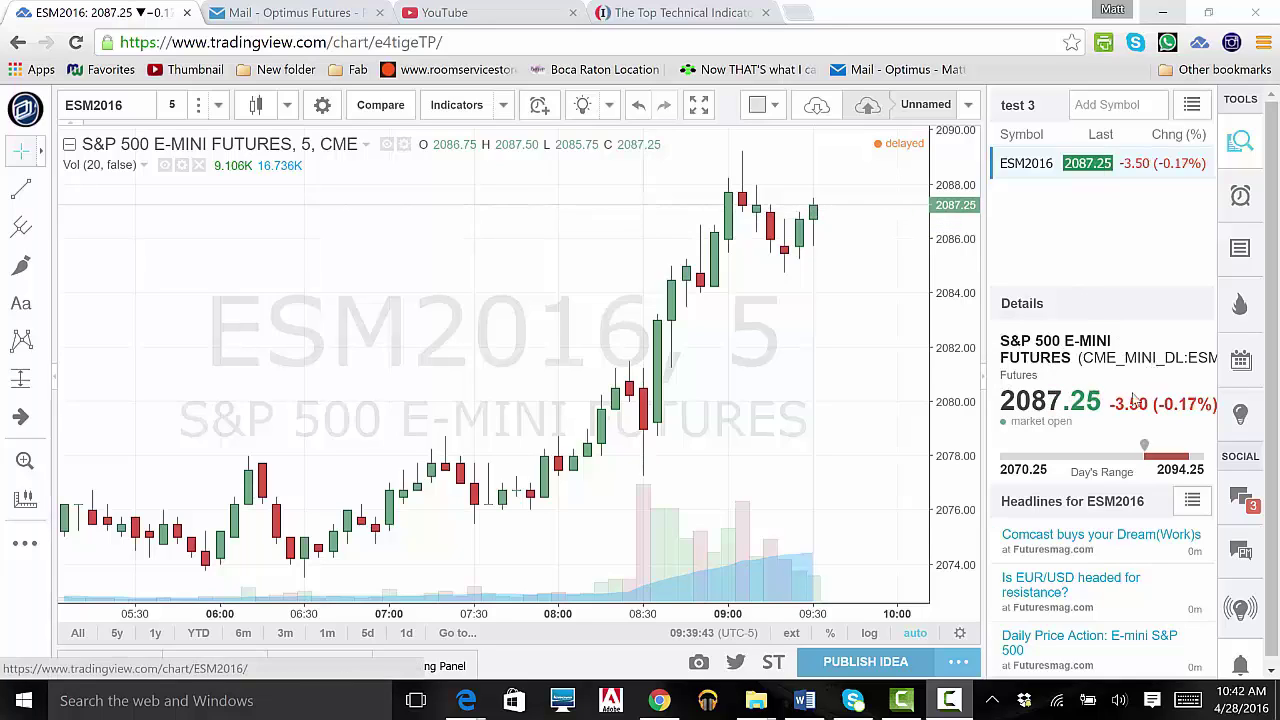
left_click(1088, 105)
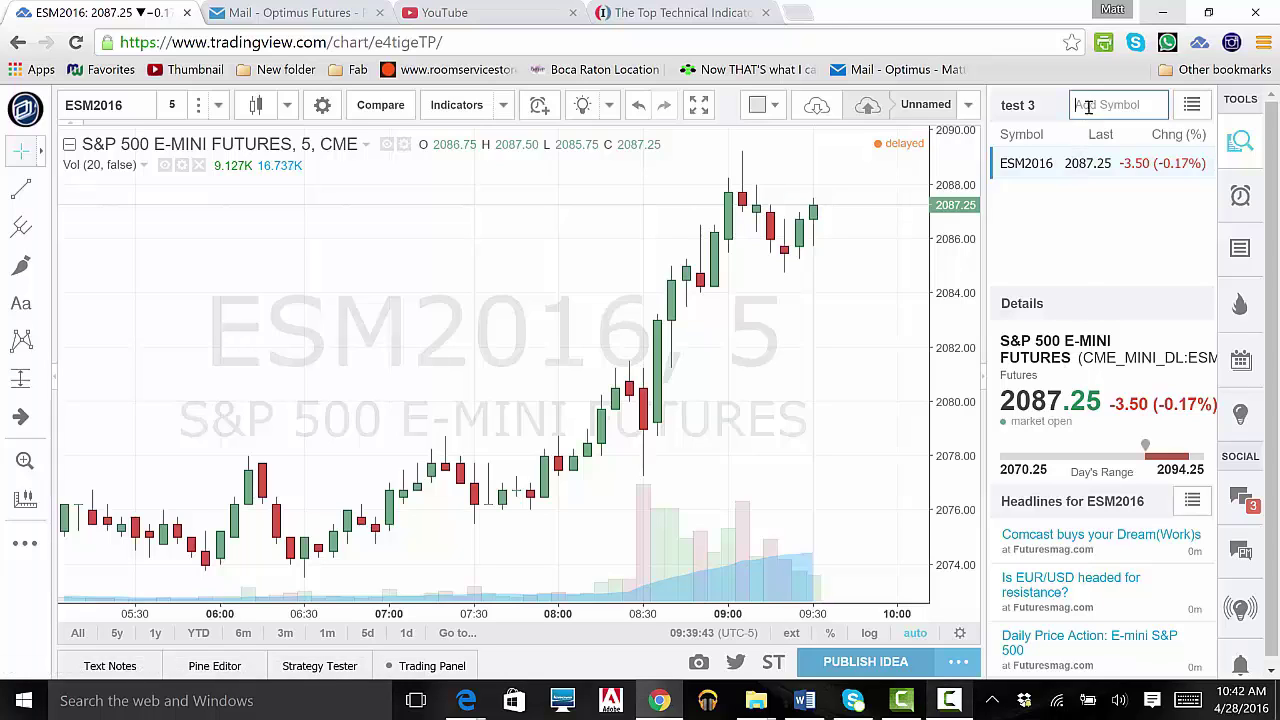
type("CLK")
key("Return")
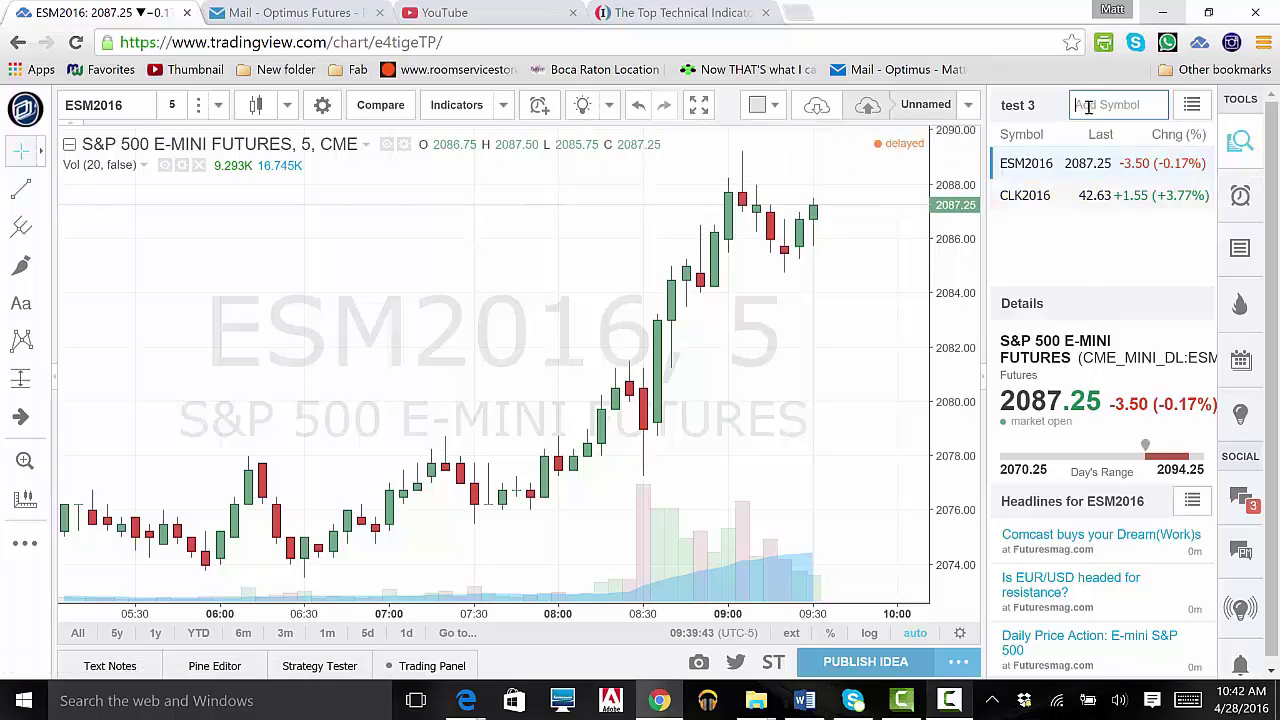
left_click(1070, 197)
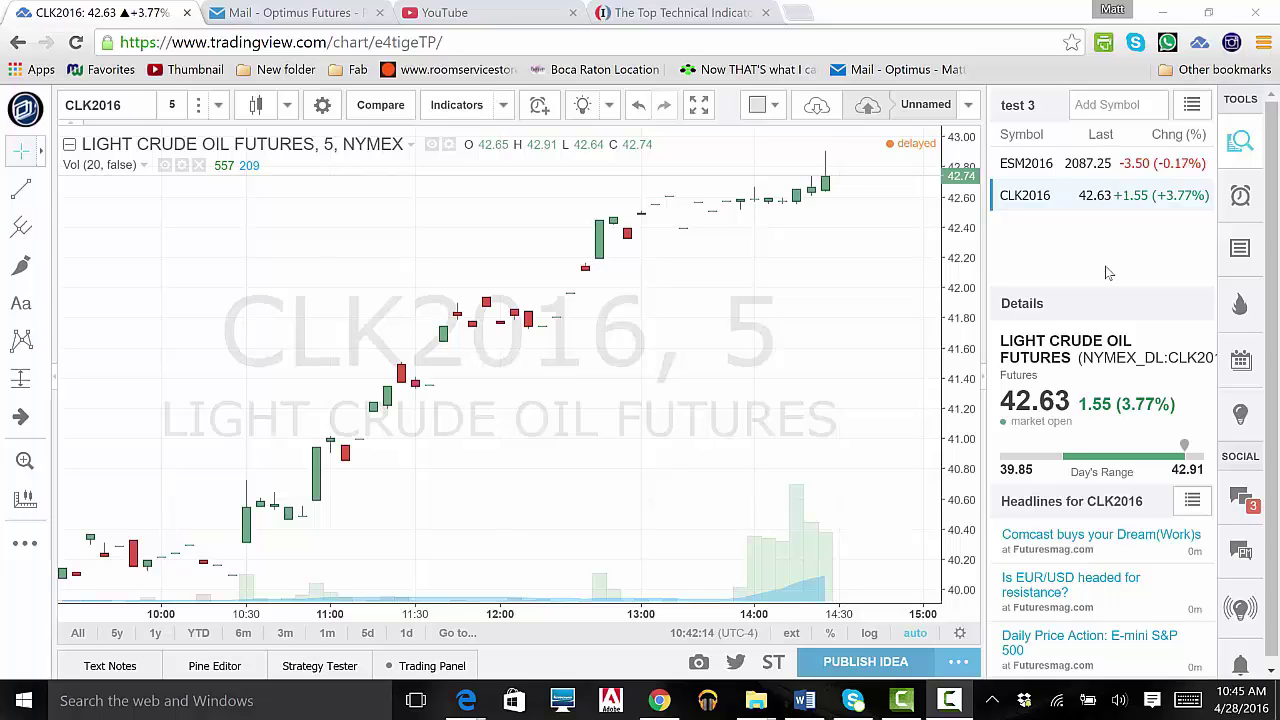
Save the watchlist holding ESM2016 and CLK2016 as a new list named 'test 3.5'
left_click(1188, 107)
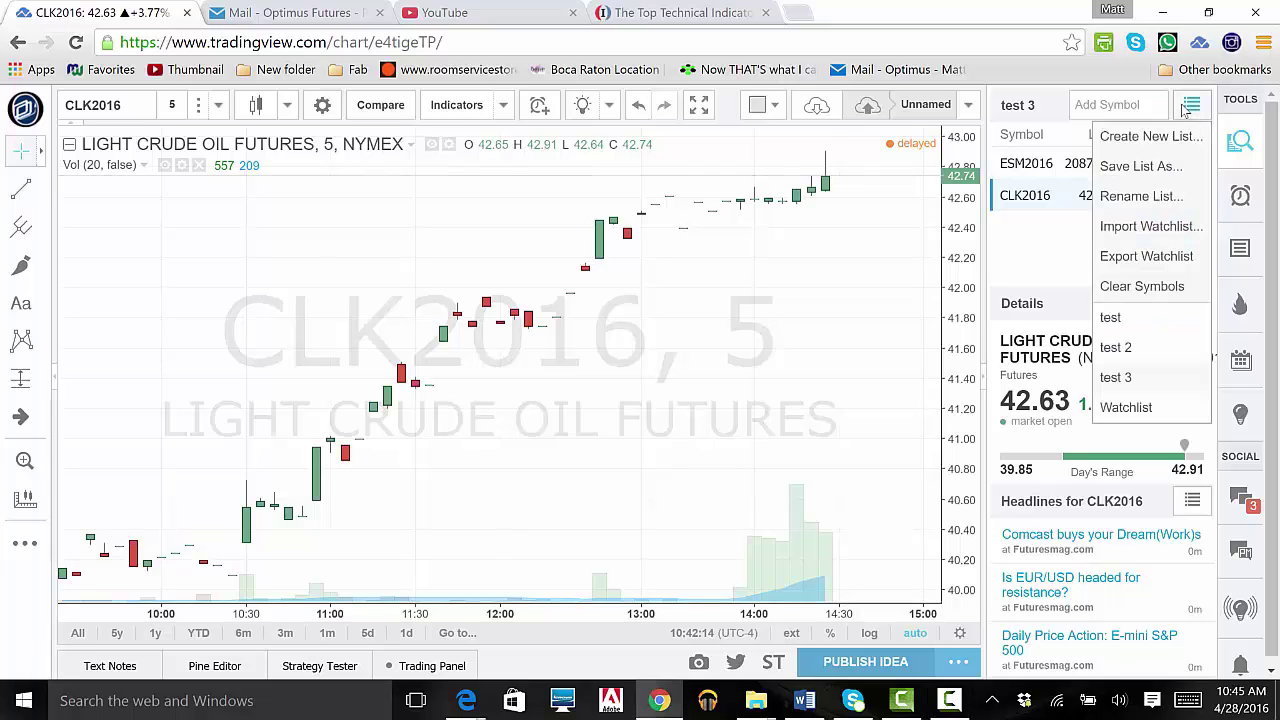
left_click(1148, 168)
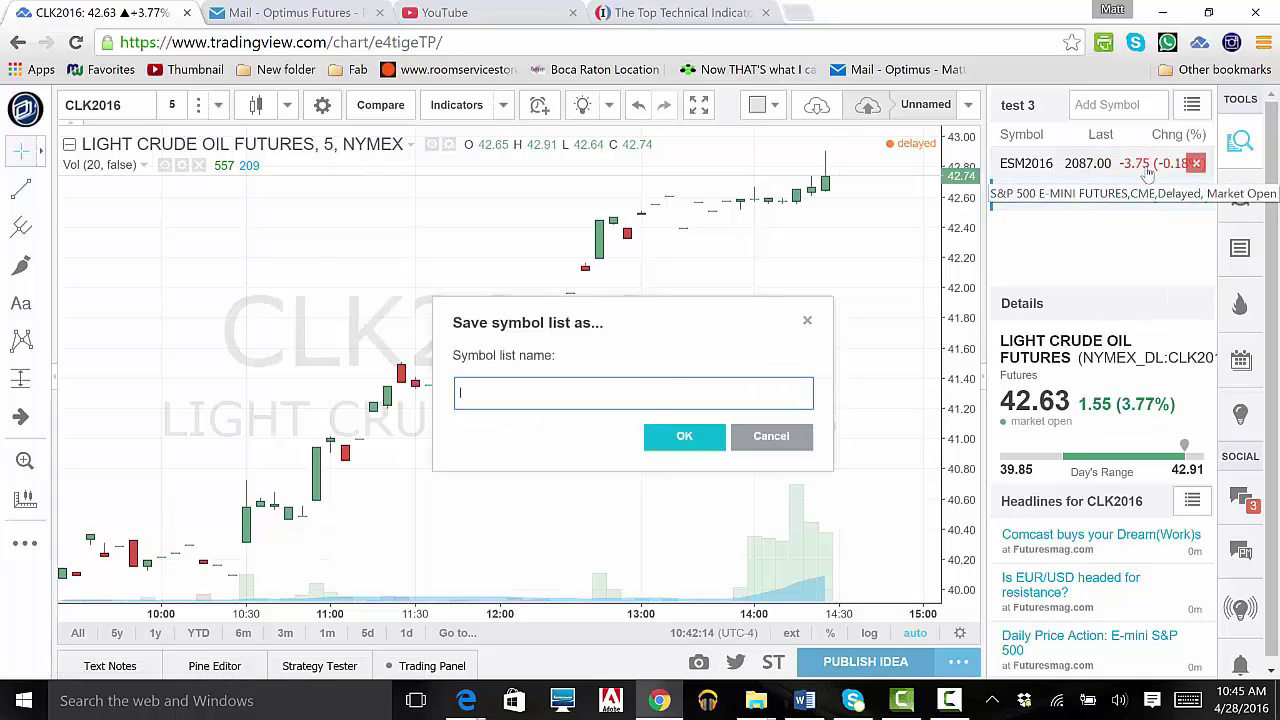
type("test ")
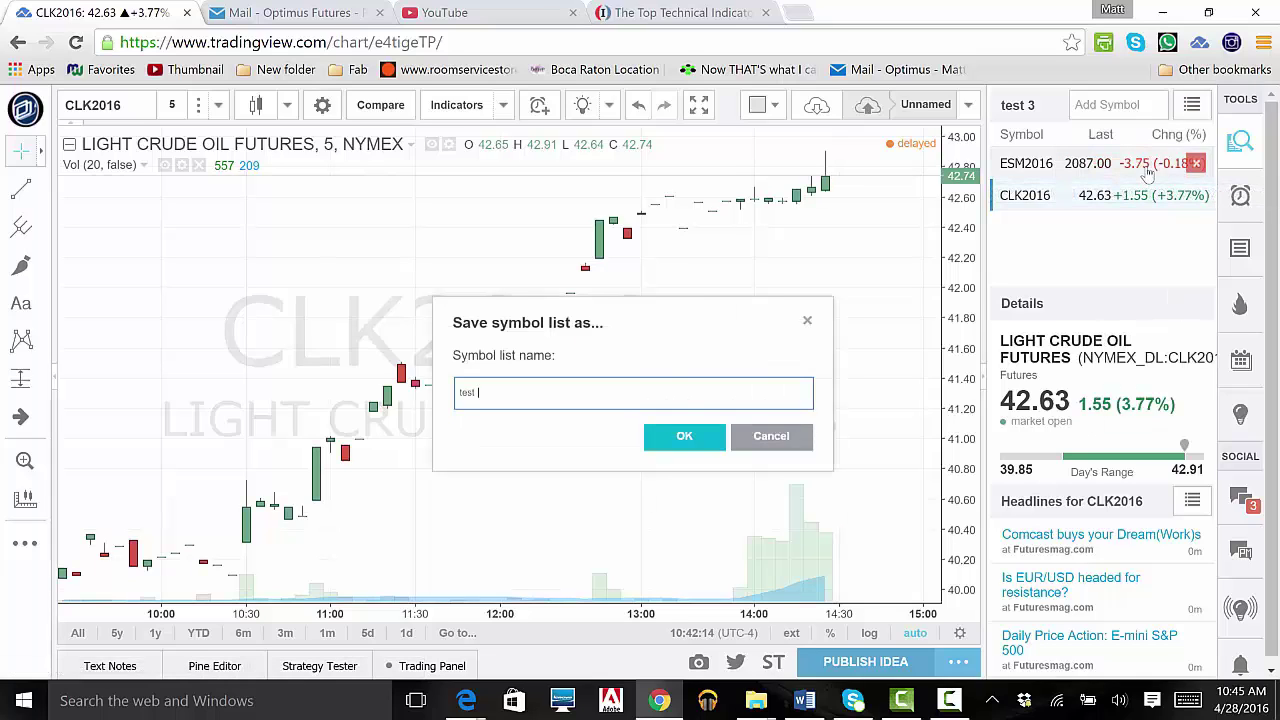
type("3.5")
key("Return")
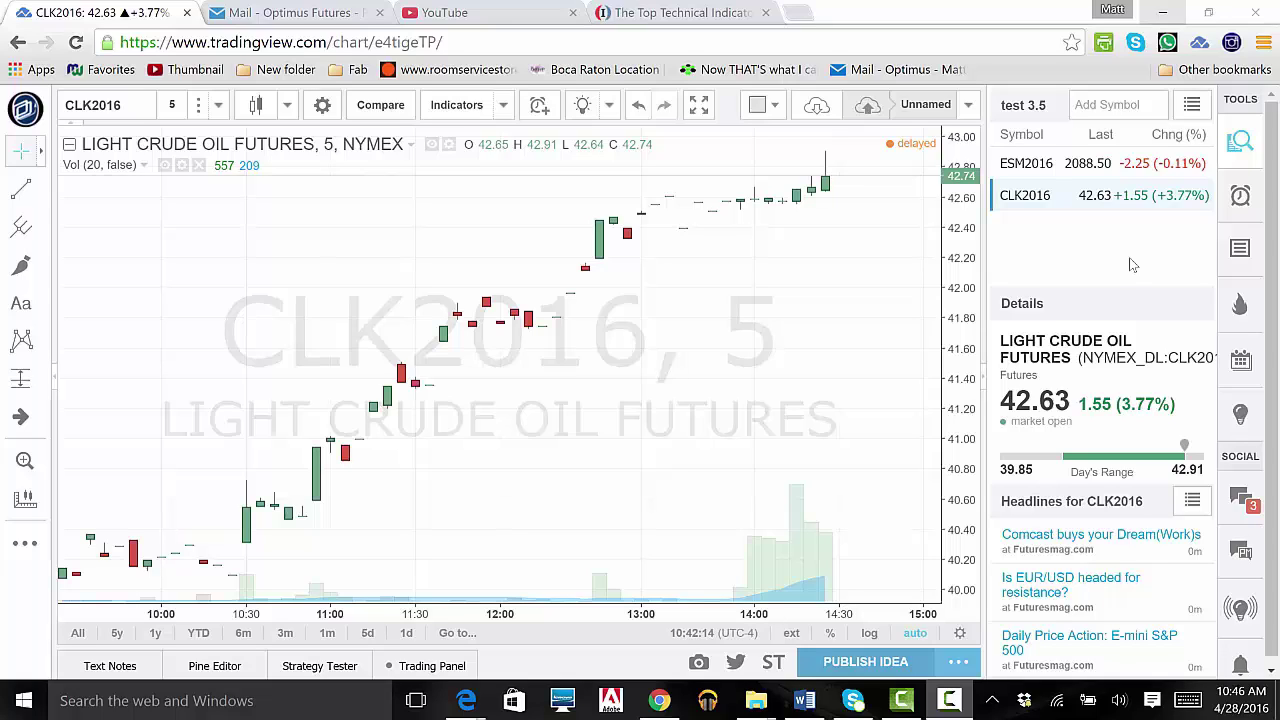
Rename the 'test 3.5' watchlist to 'test 2.9'
left_click(1190, 105)
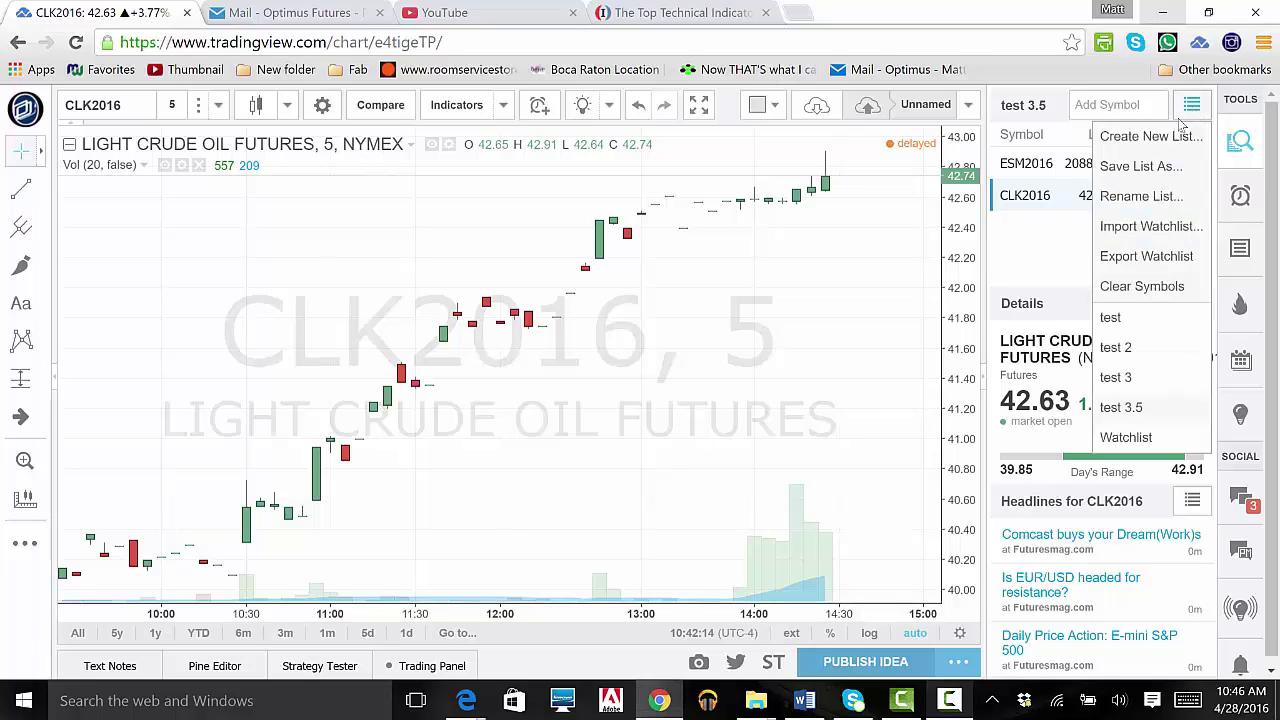
left_click(1150, 195)
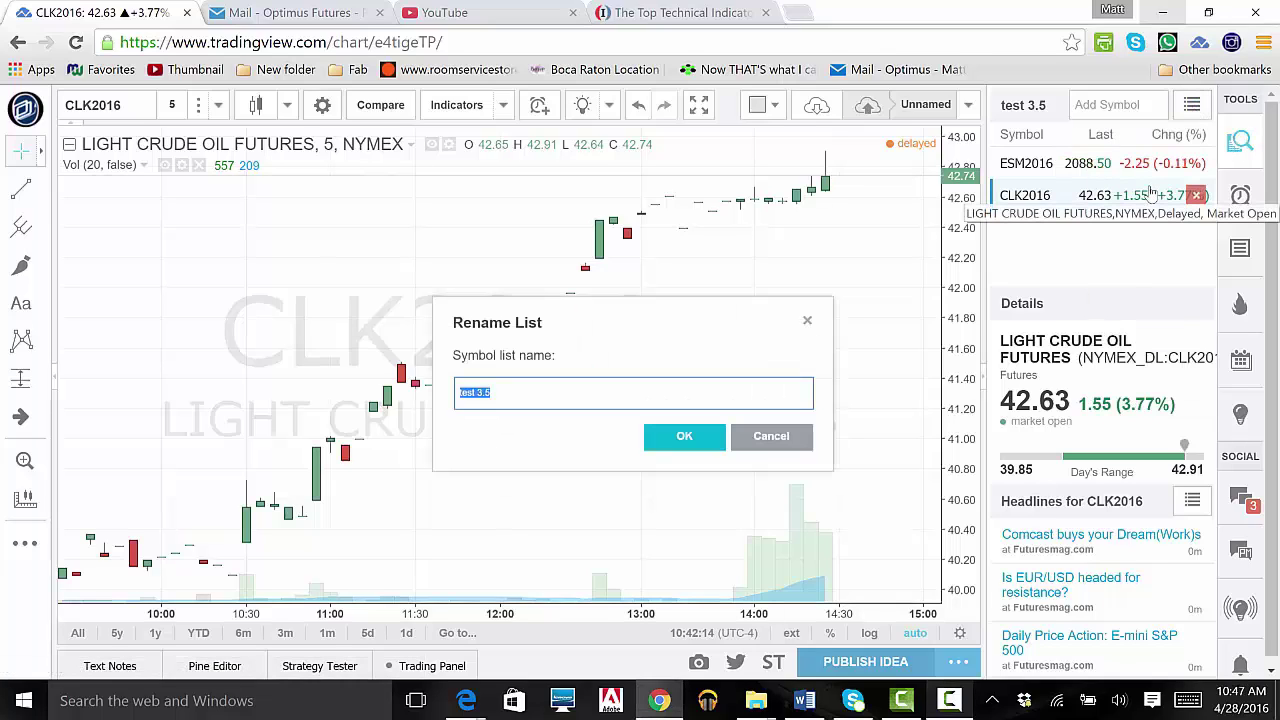
type("test 2 ")
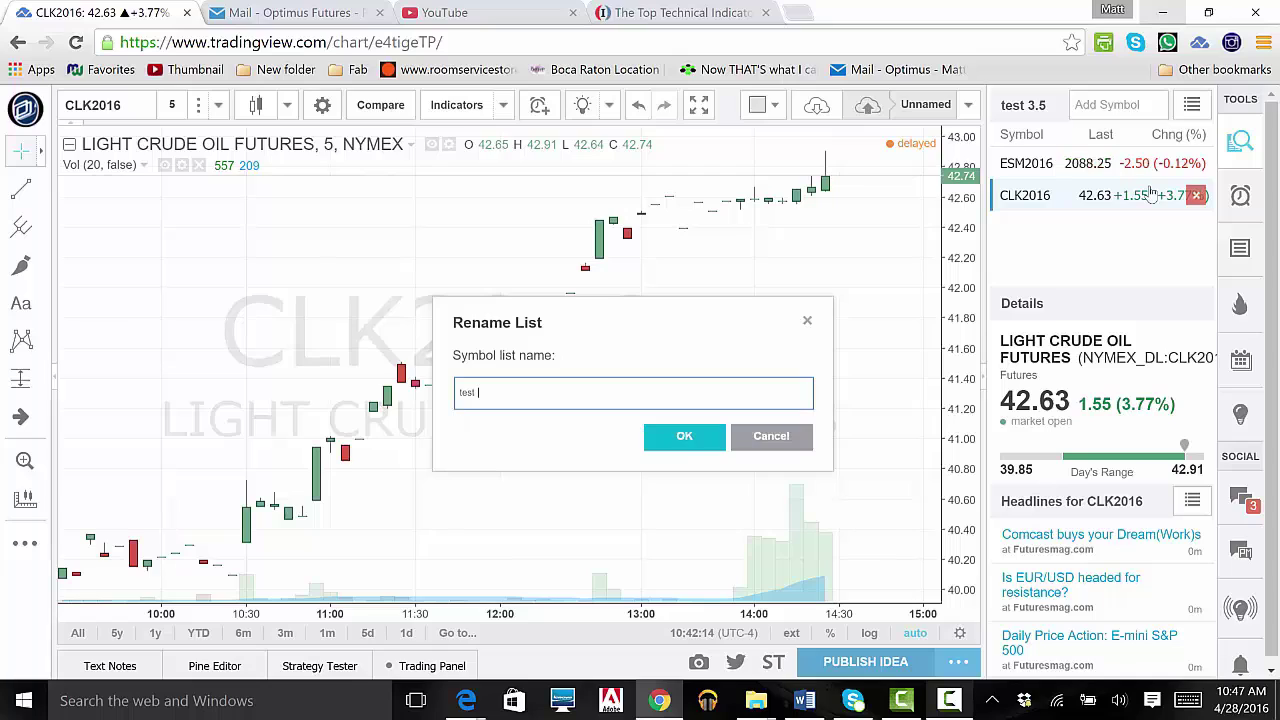
type("9")
key("Return")
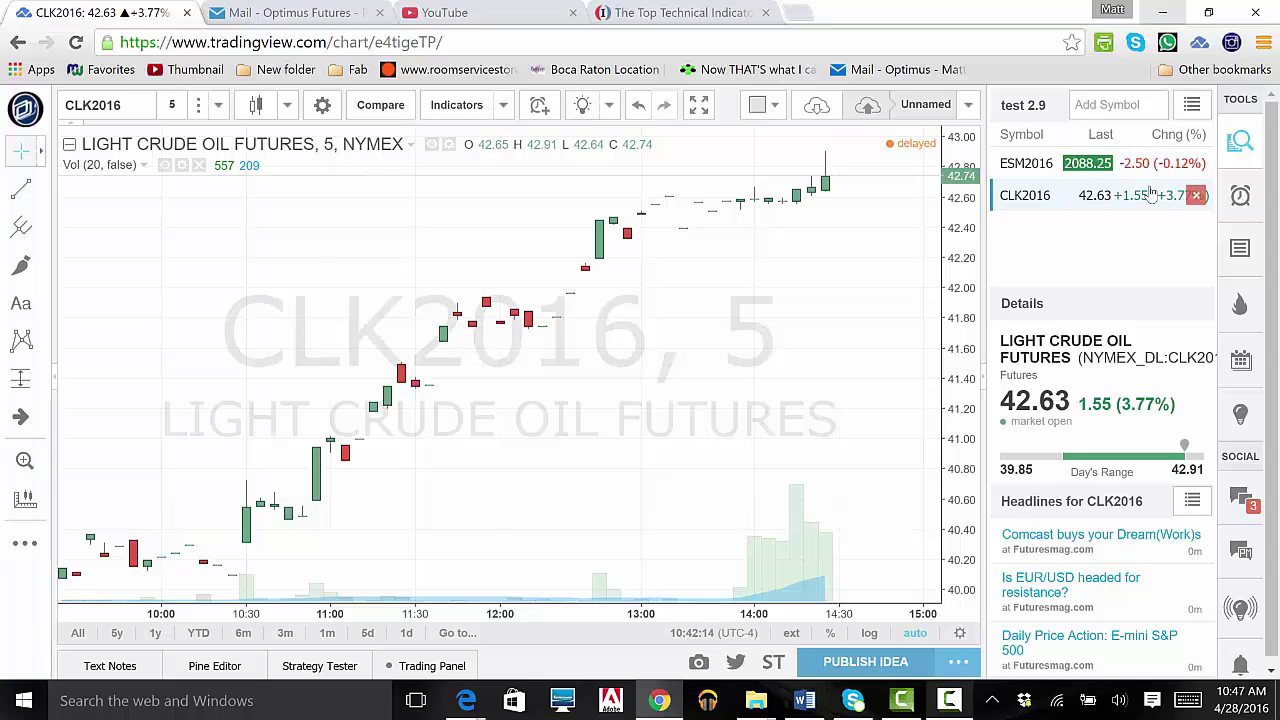
Clear all symbols from the 'test 2.9' watchlist, confirming with YES
left_click(1191, 108)
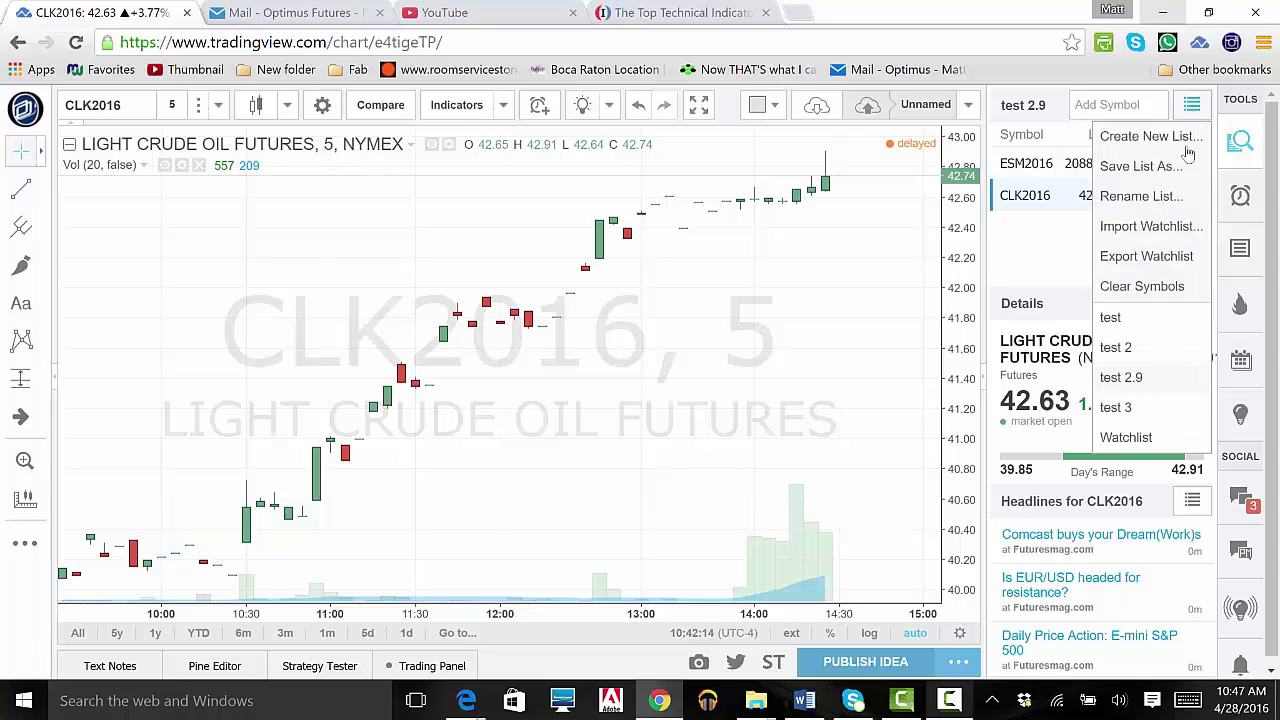
left_click(1142, 287)
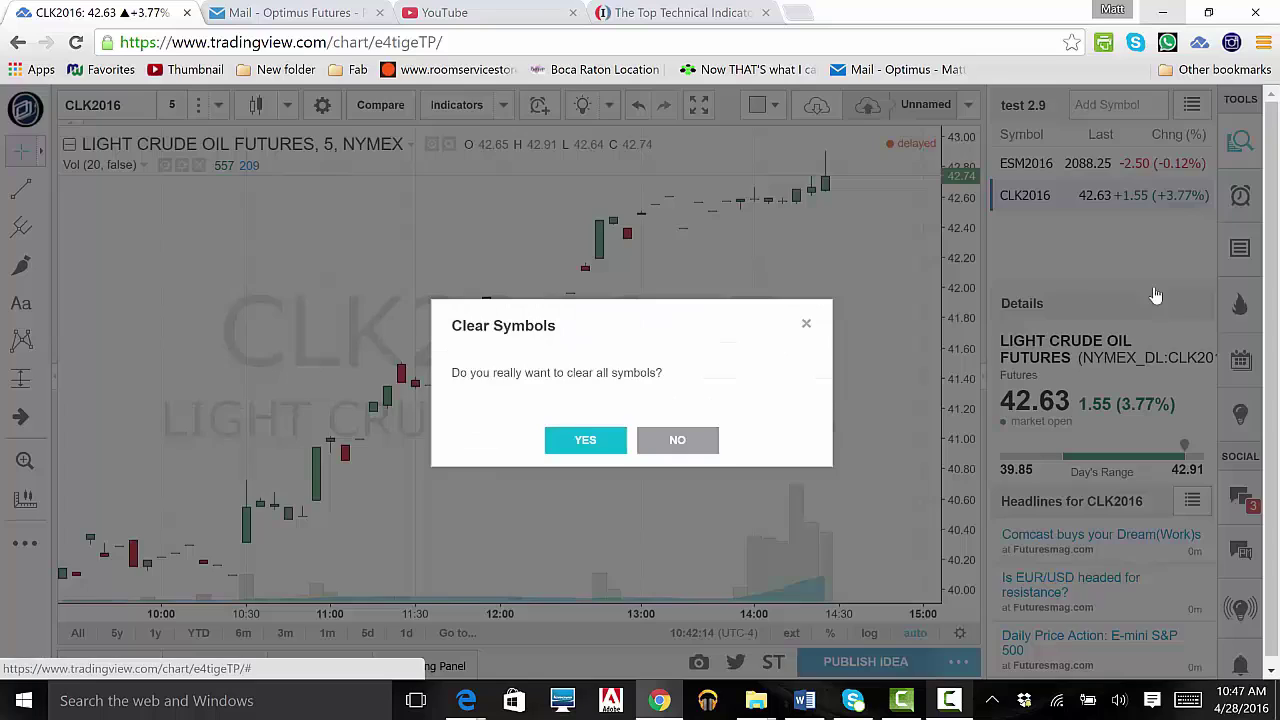
left_click(586, 441)
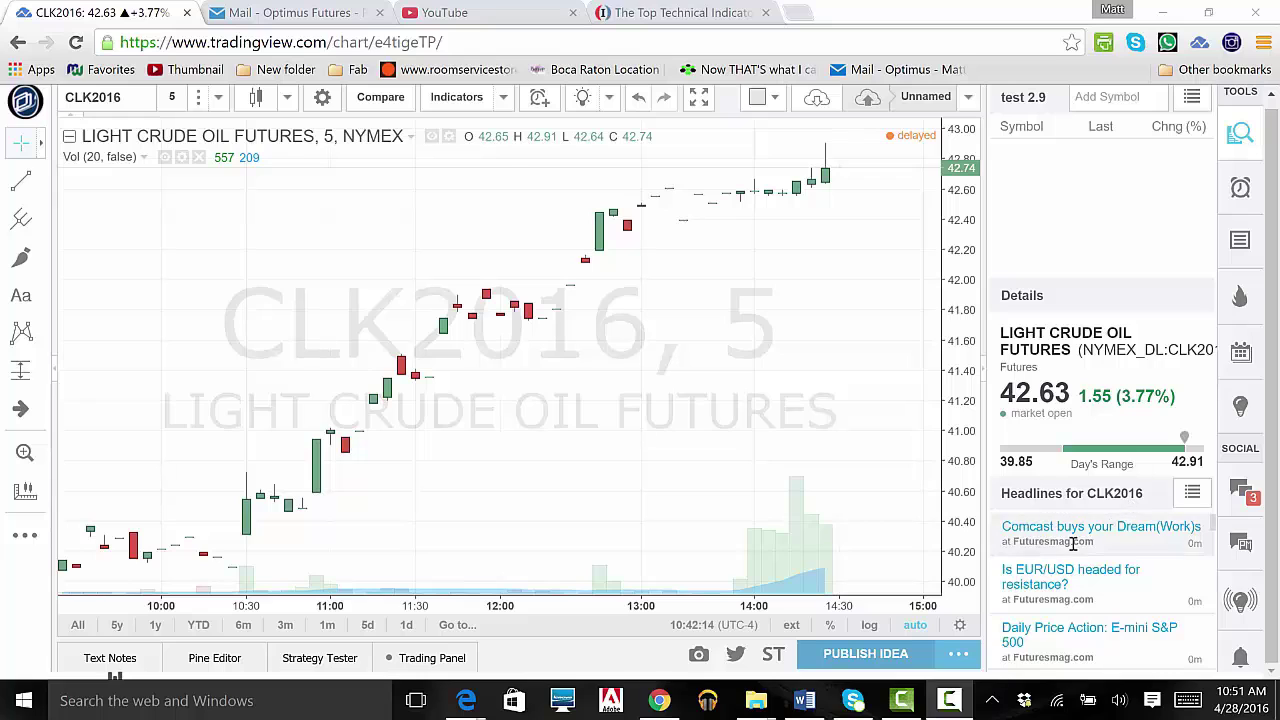
scroll(1075, 545, "down", 2)
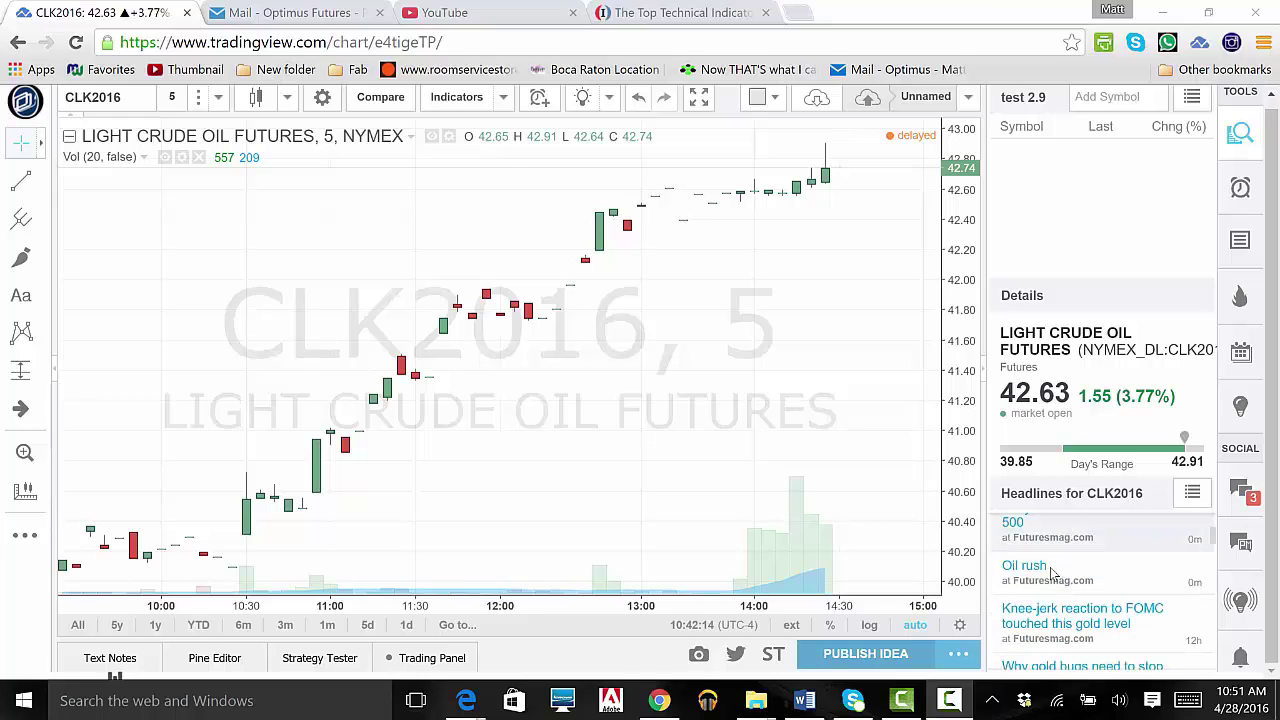
left_click(1034, 571)
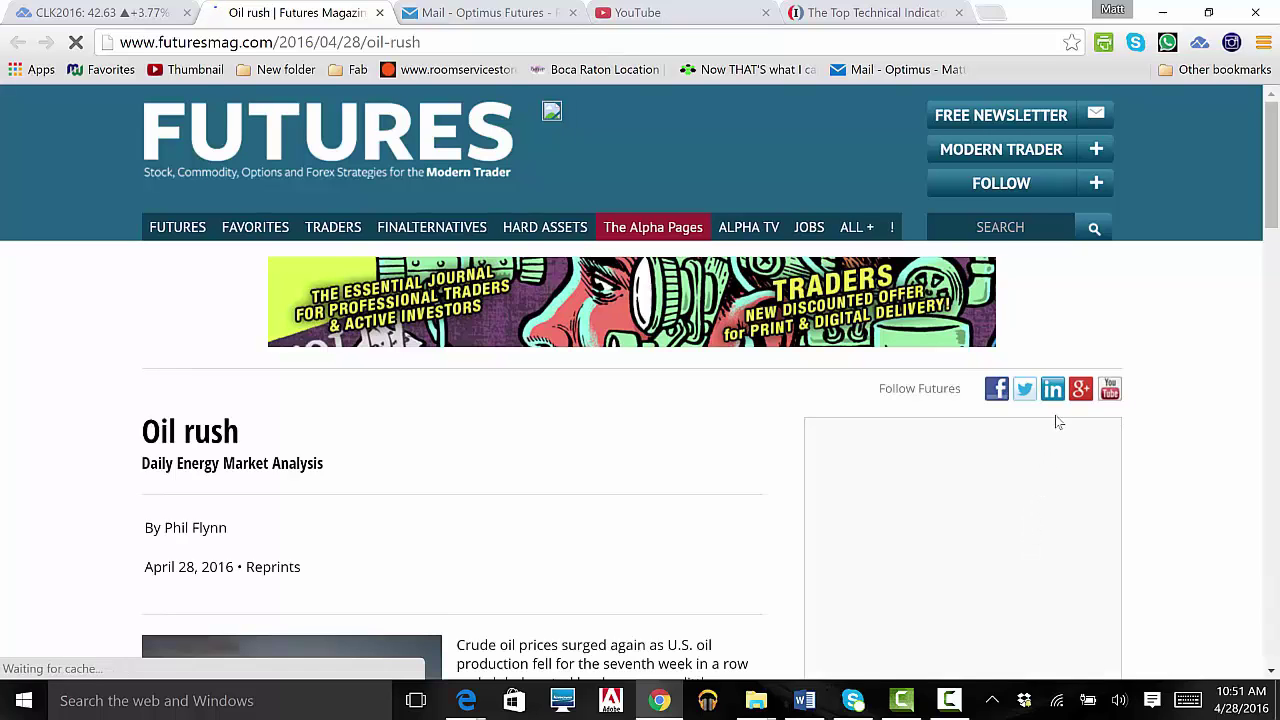
scroll(1054, 420, "down", 1)
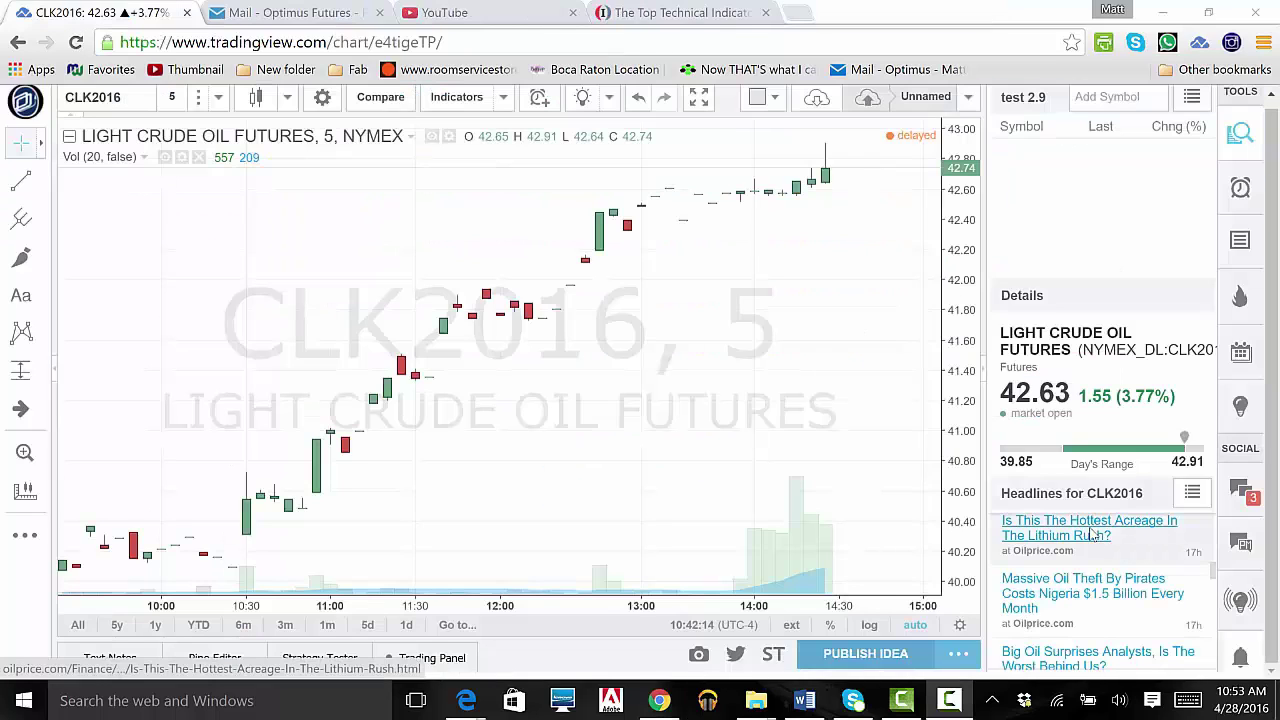